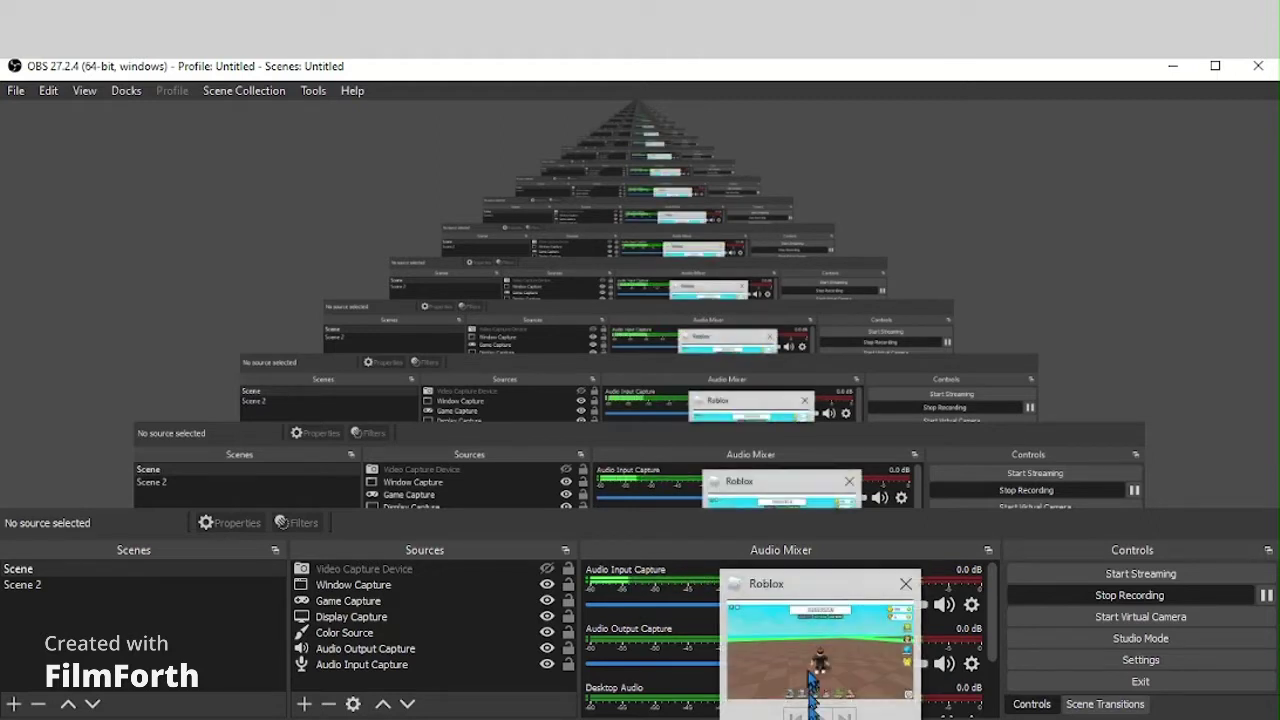
# Step: Try overwriting an existing save slot with the current plot, then close the slot list
pyautogui.click(812, 676)
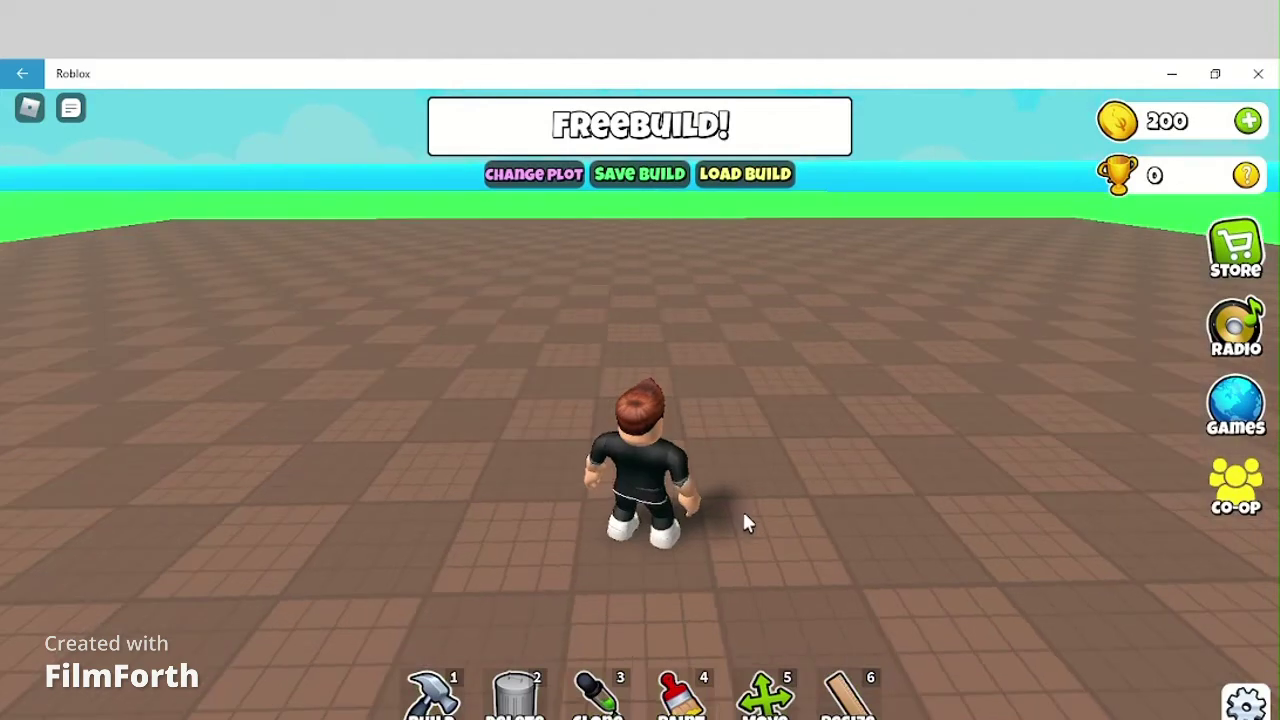
pyautogui.moveTo(742, 508); pyautogui.dragTo(733, 416)
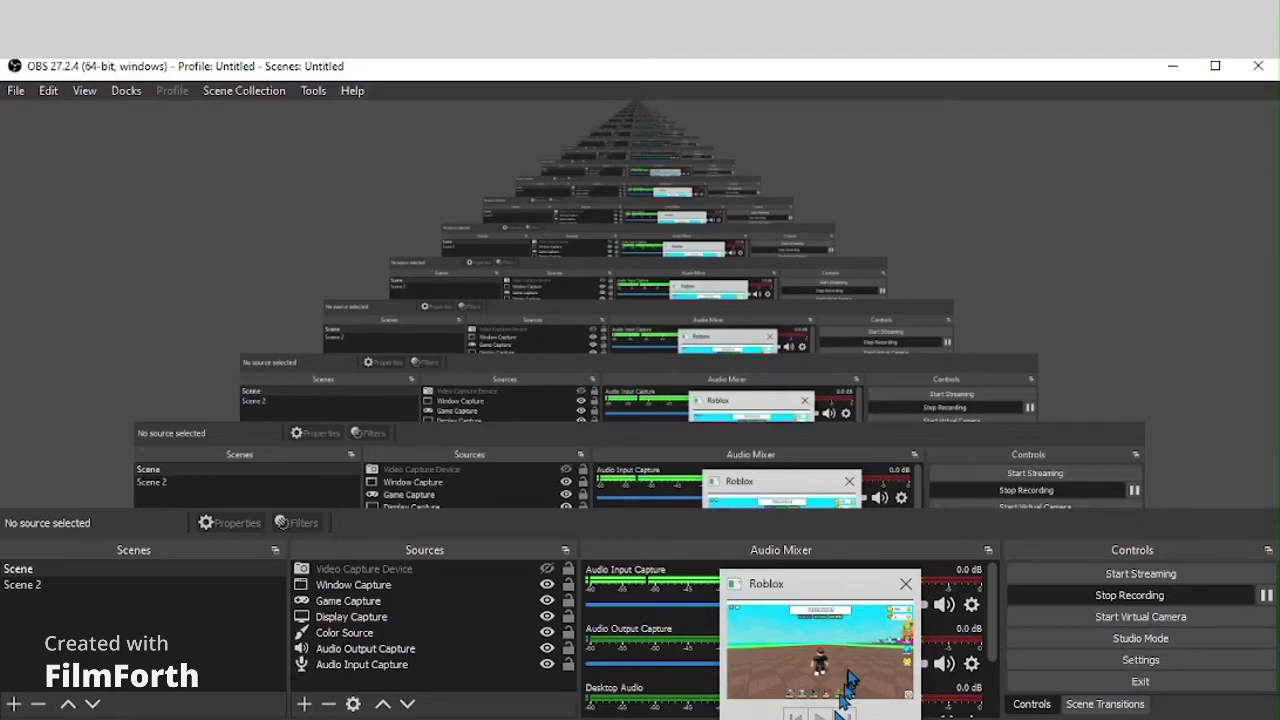
pyautogui.click(848, 683)
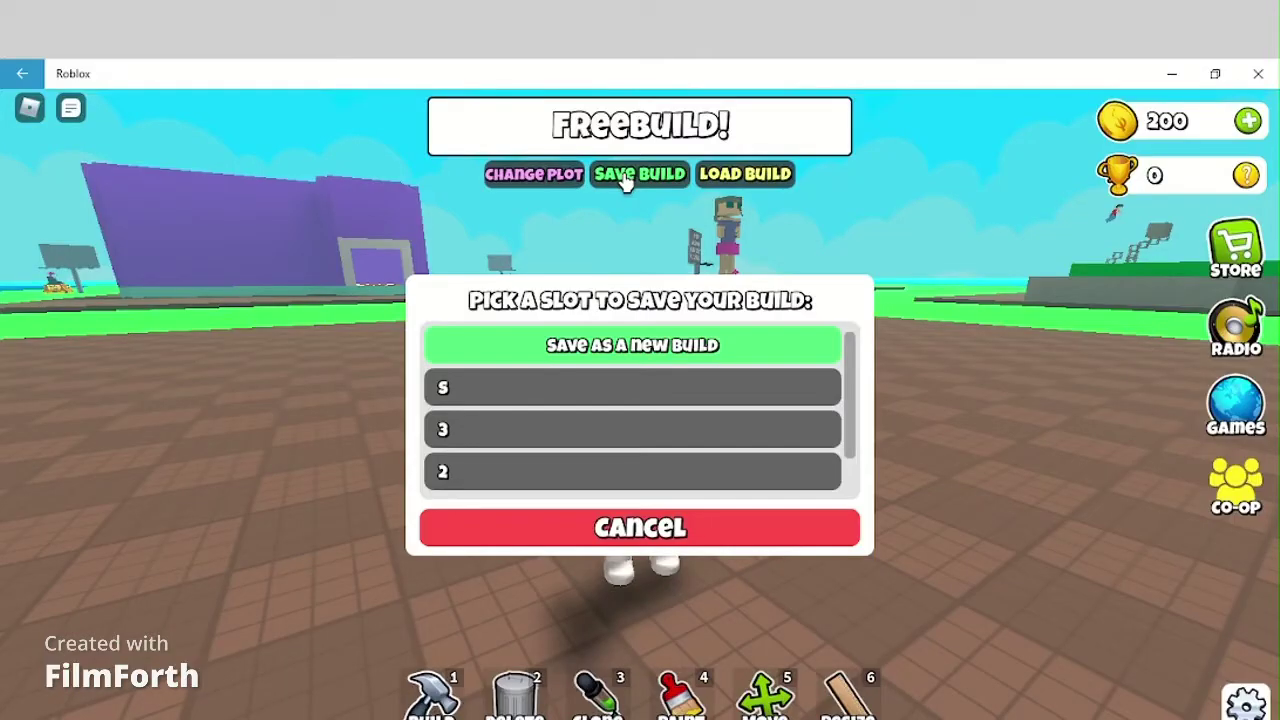
pyautogui.click(737, 410)
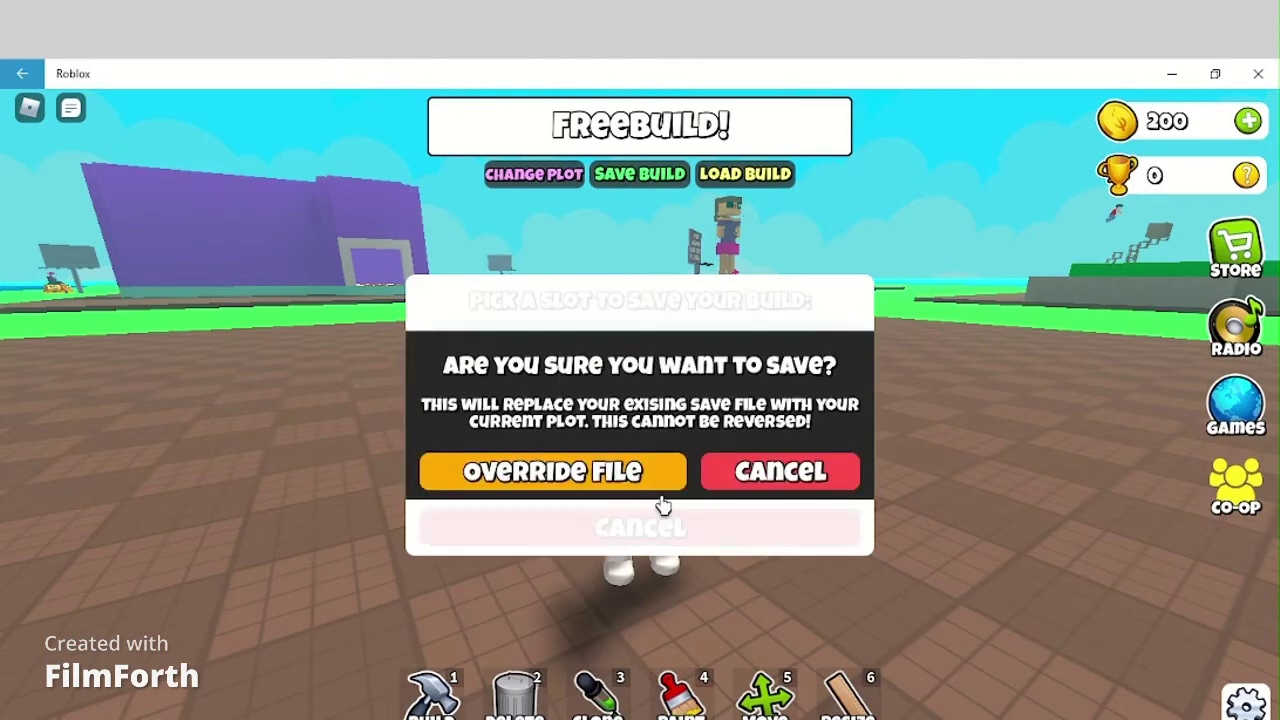
pyautogui.click(660, 485)
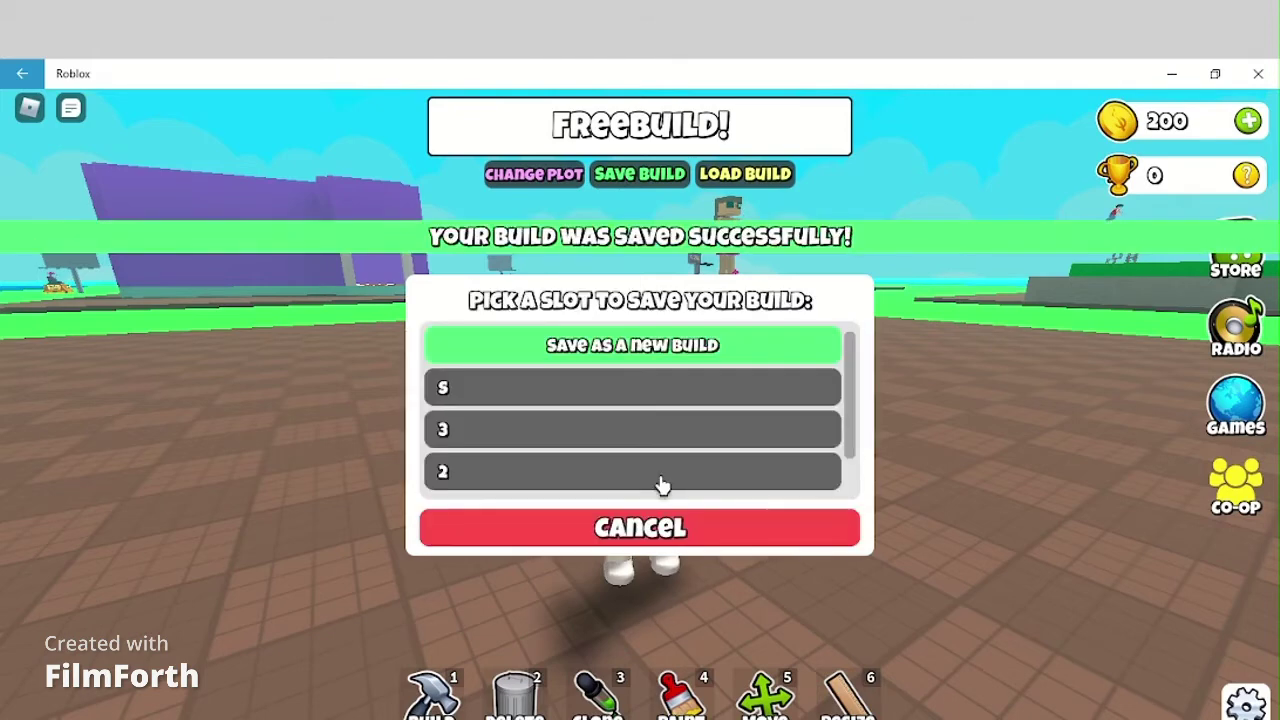
pyautogui.click(704, 536)
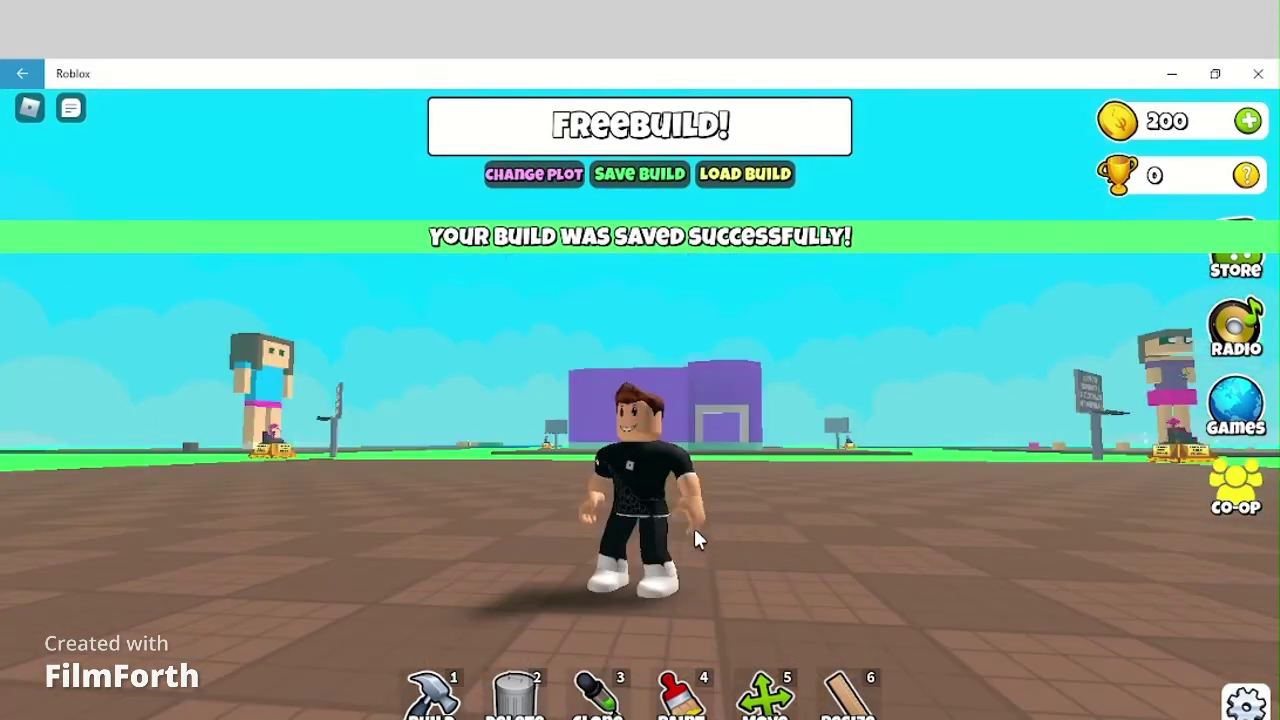
# Step: Retry the overwrite on the existing slot after the too-quickly warning until the build saves
pyautogui.press('d')
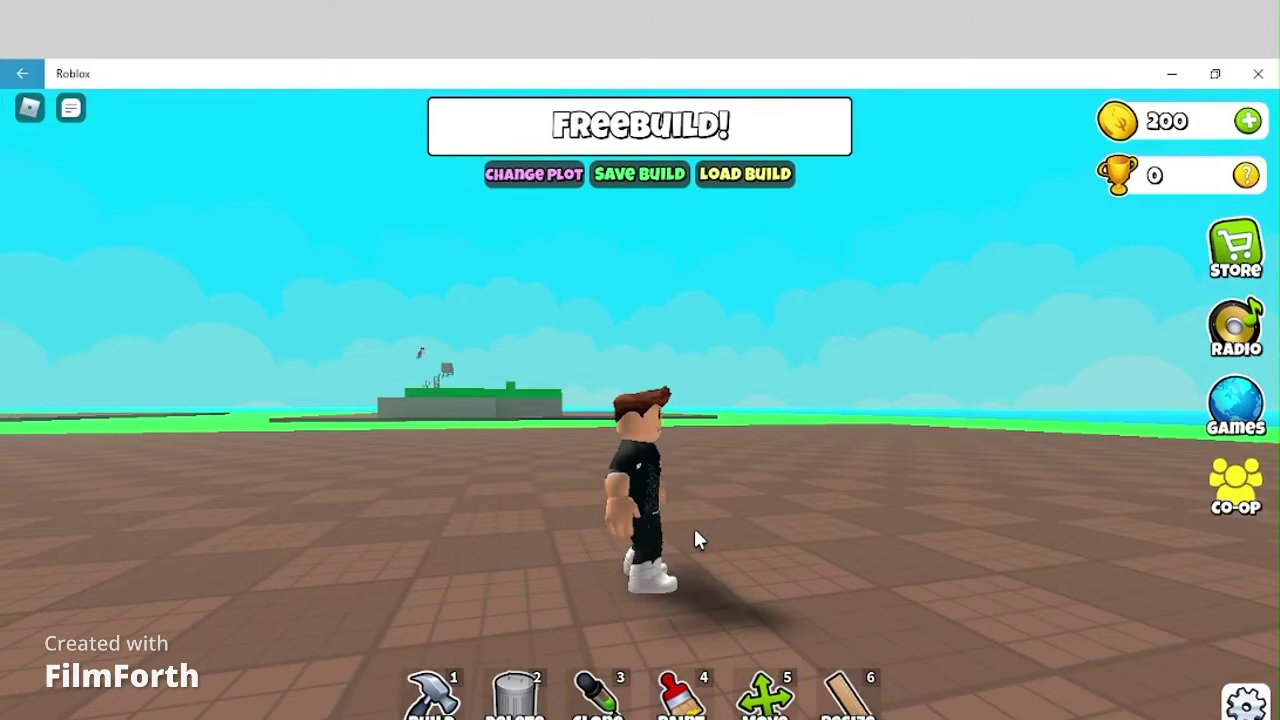
pyautogui.press('s')
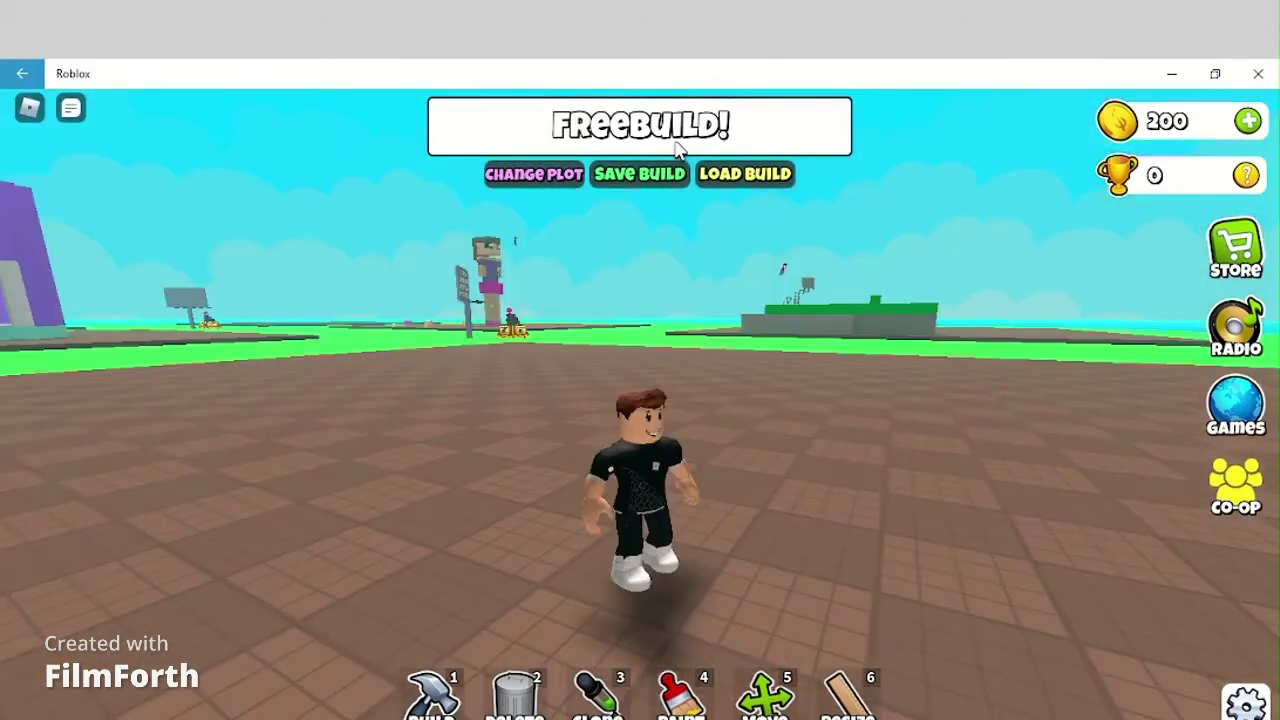
pyautogui.click(667, 185)
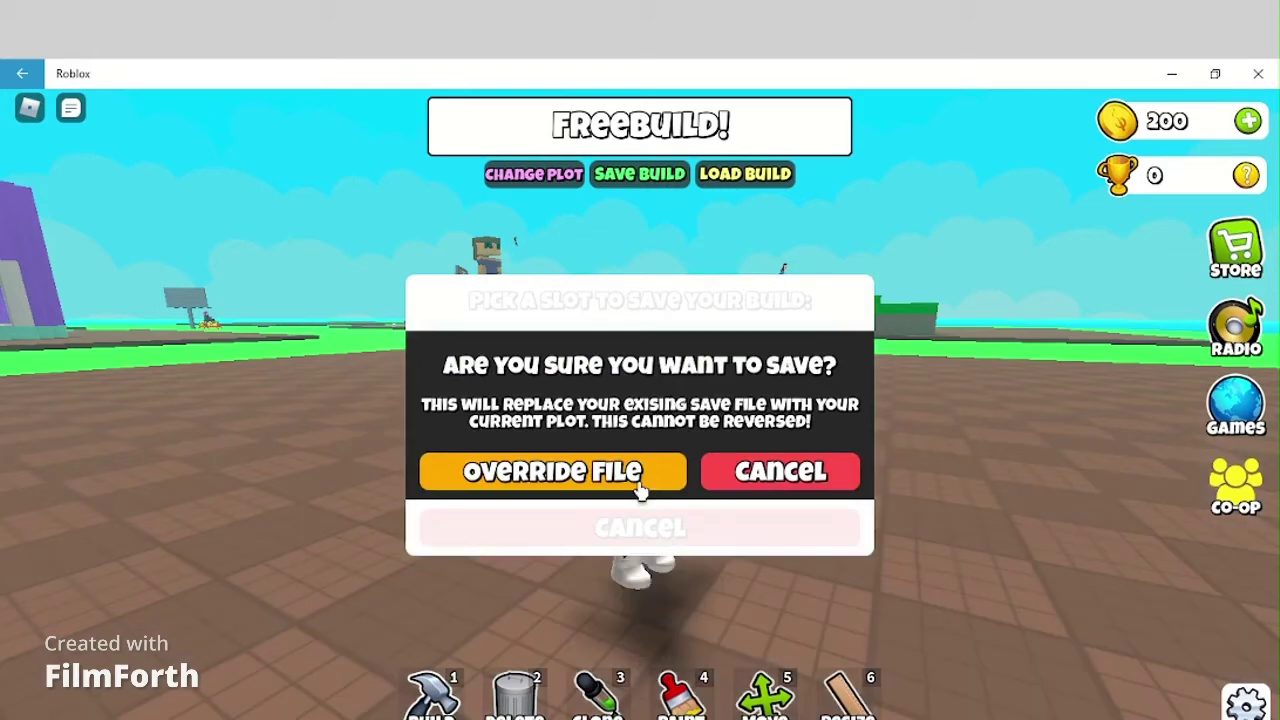
pyautogui.click(640, 488)
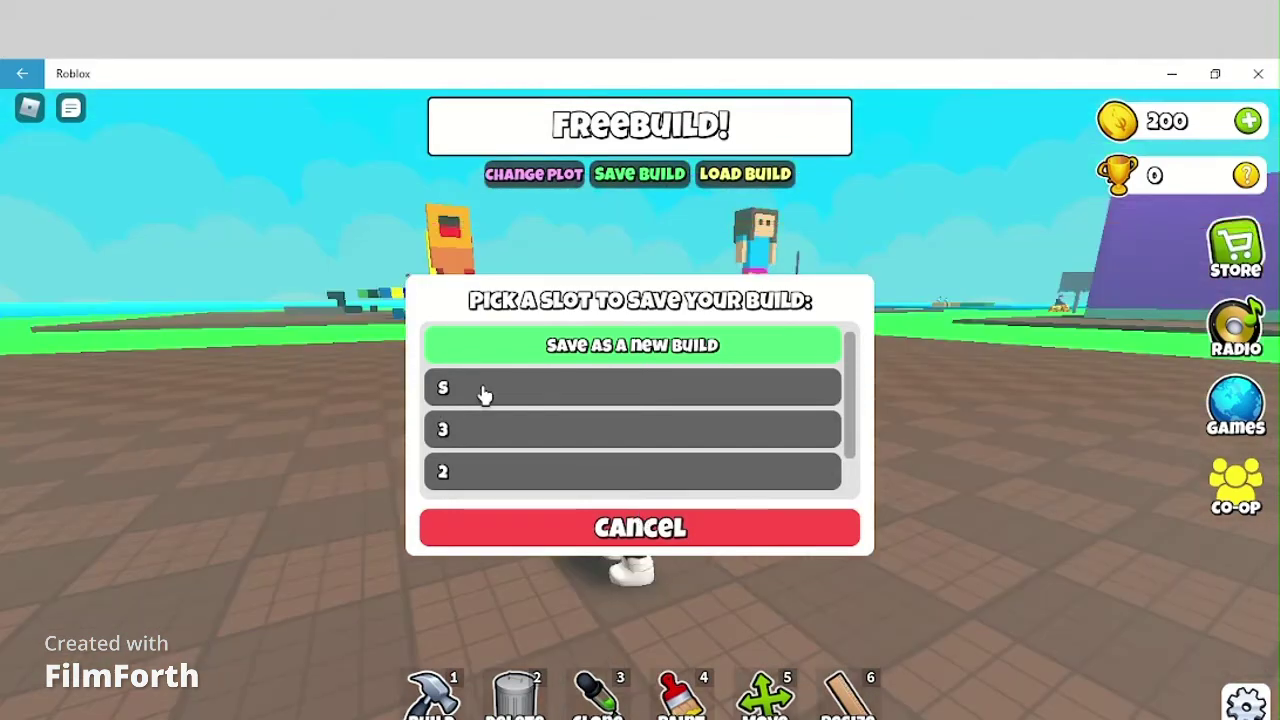
pyautogui.click(483, 394)
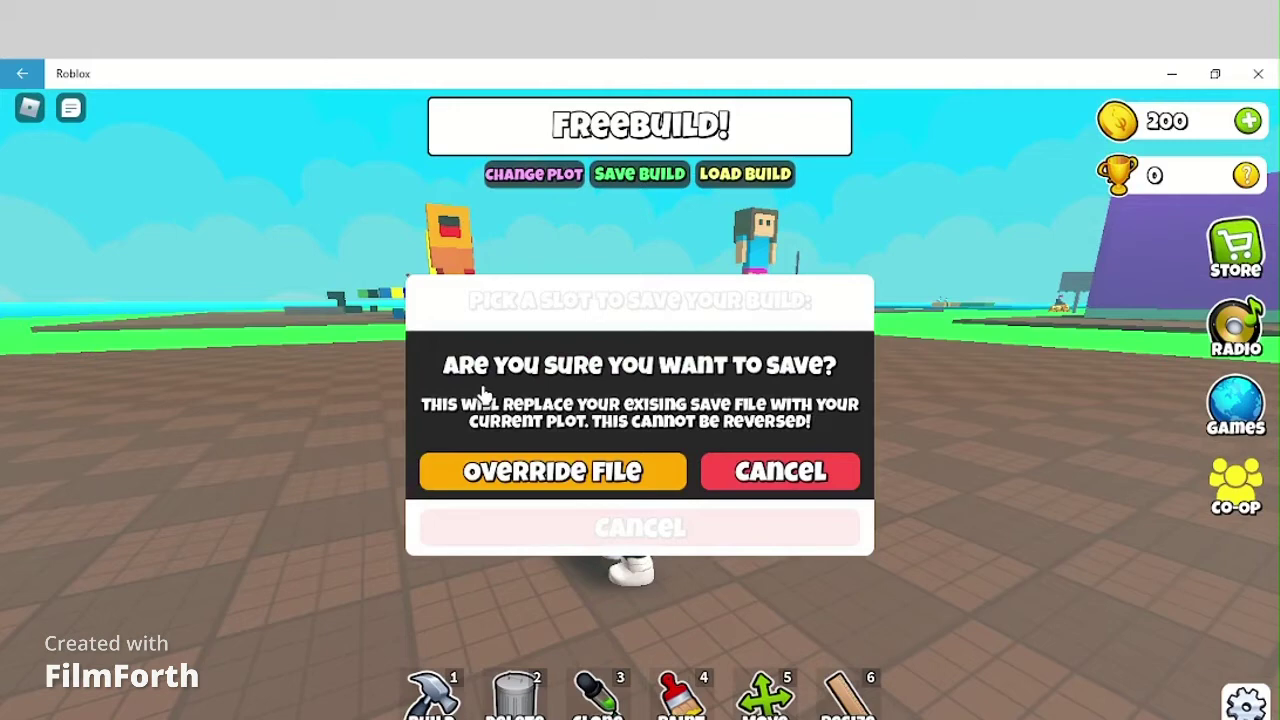
pyautogui.click(600, 470)
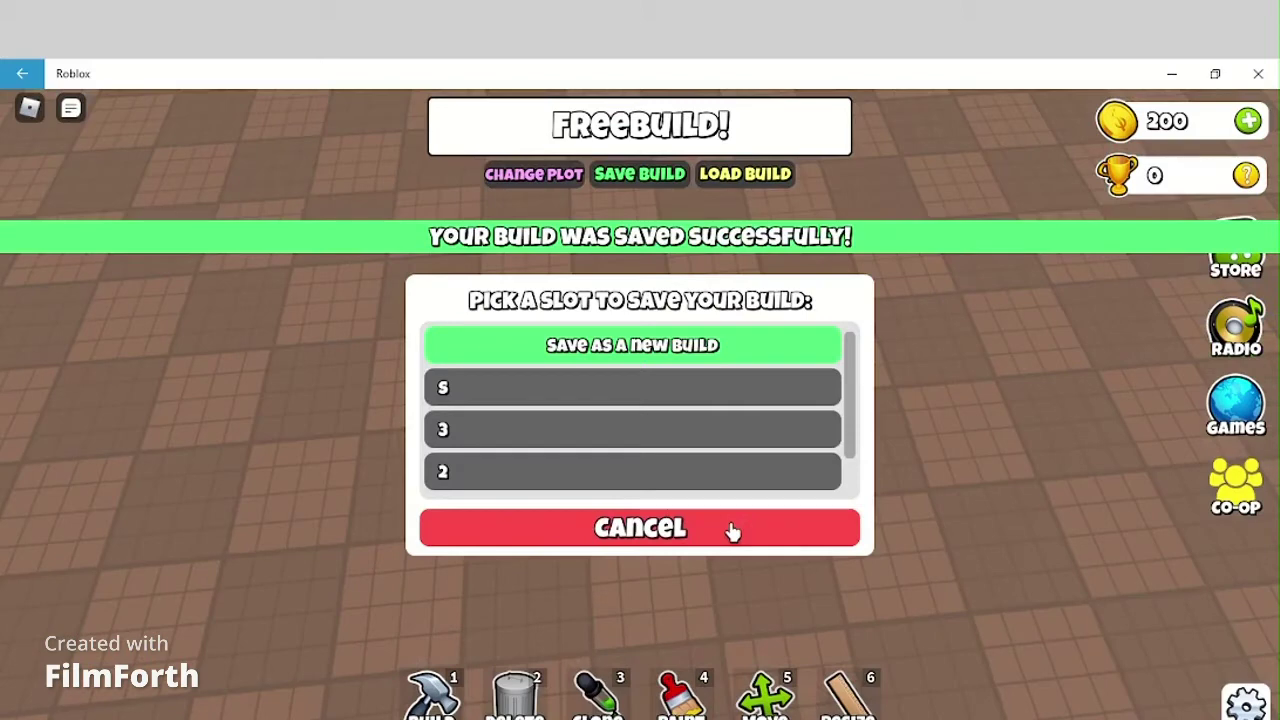
# Step: Dismiss the save slot list and bring up the list of saved builds to load
pyautogui.click(733, 531)
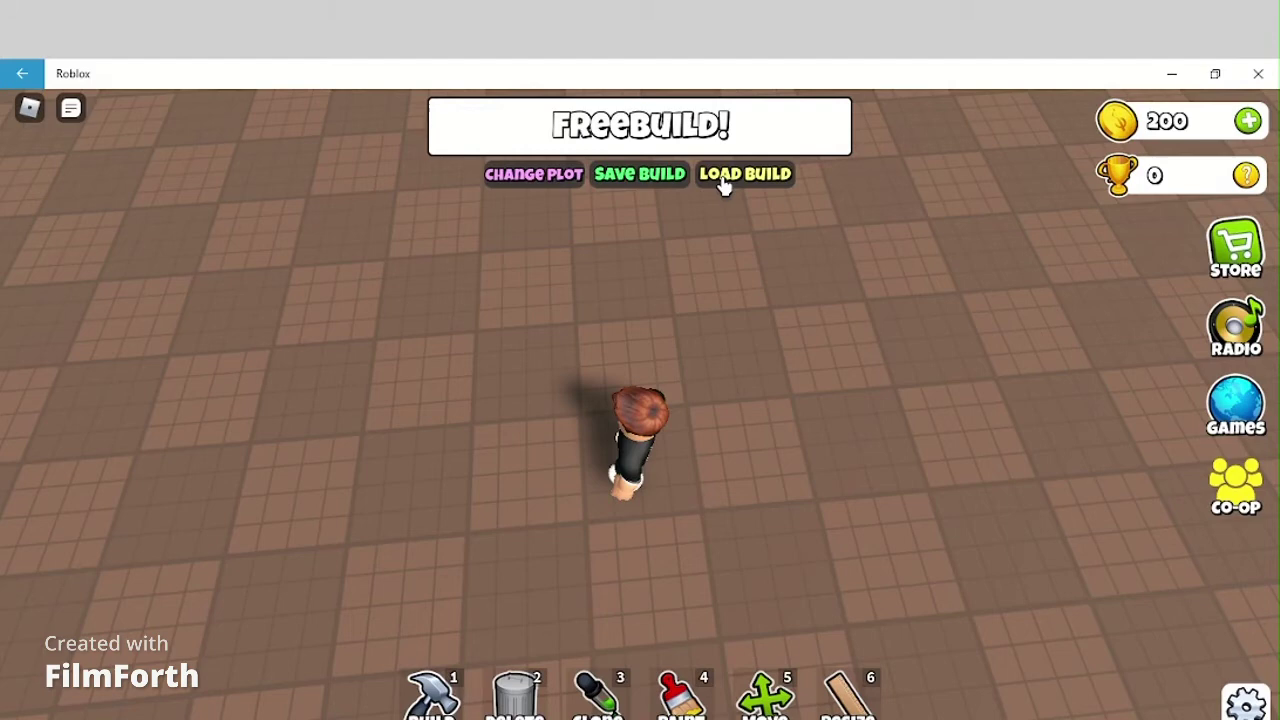
pyautogui.click(724, 183)
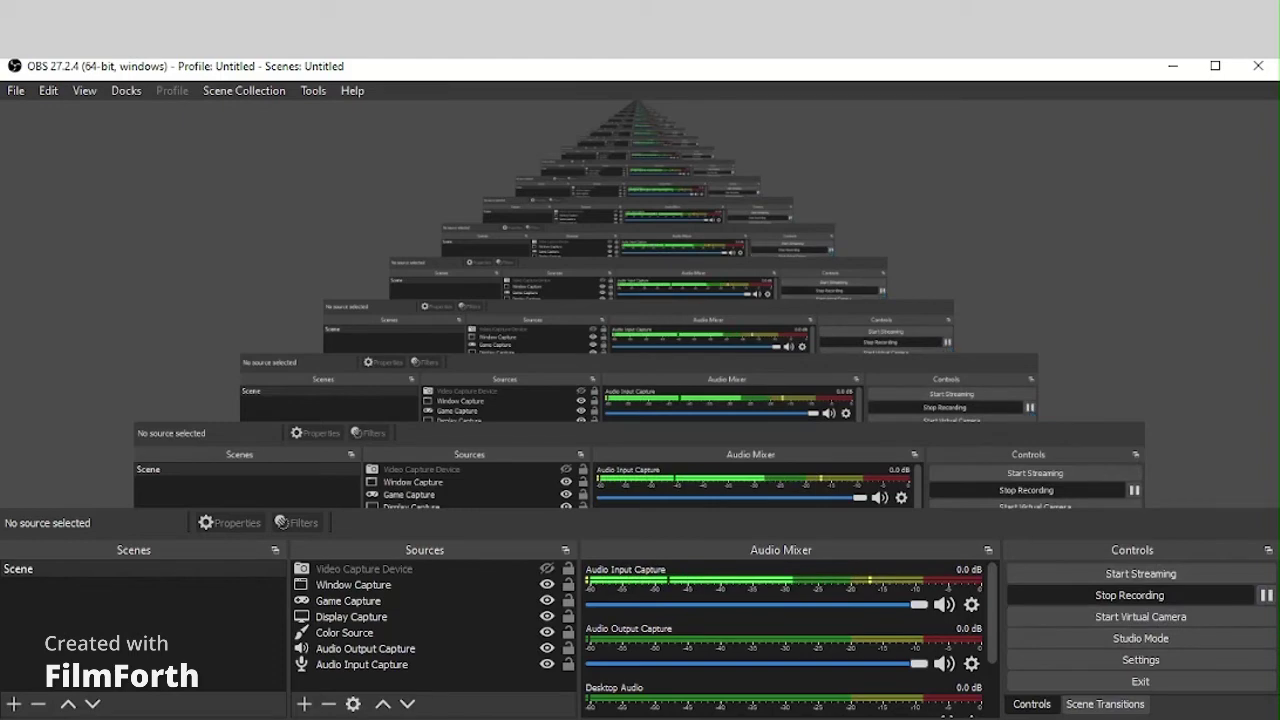
pyautogui.click(810, 660)
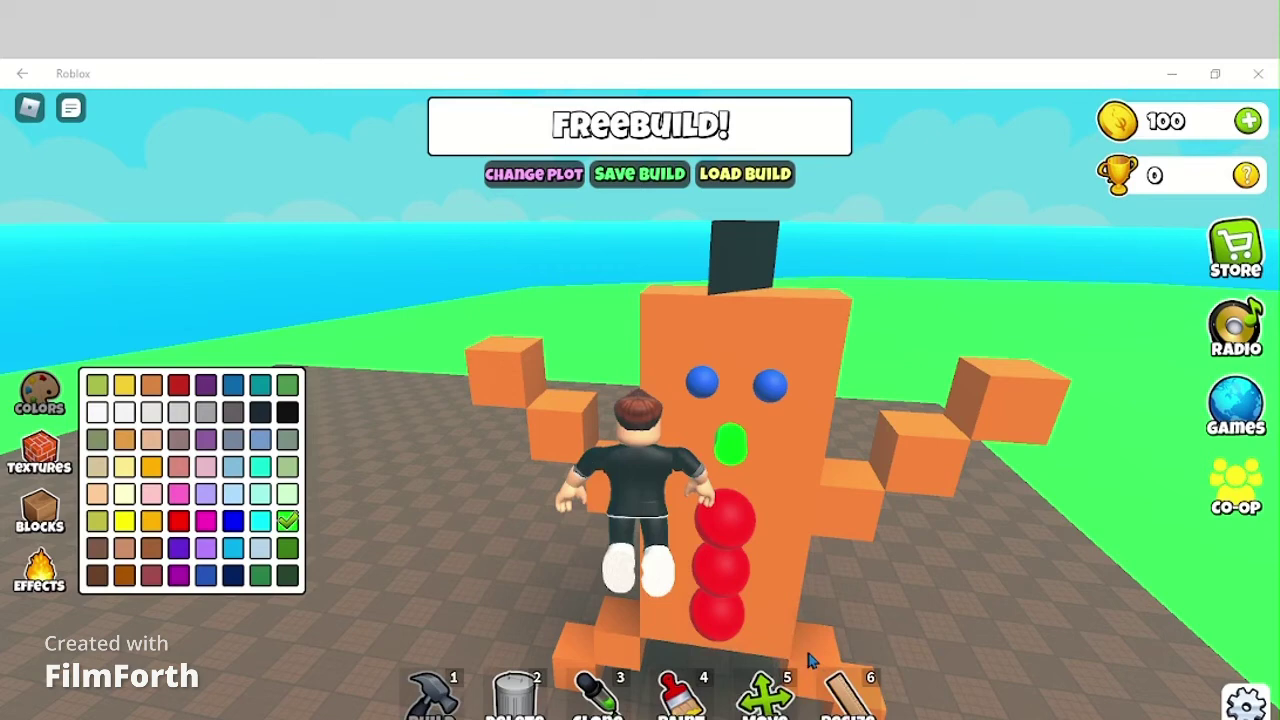
pyautogui.moveTo(810, 660); pyautogui.dragTo(866, 585)
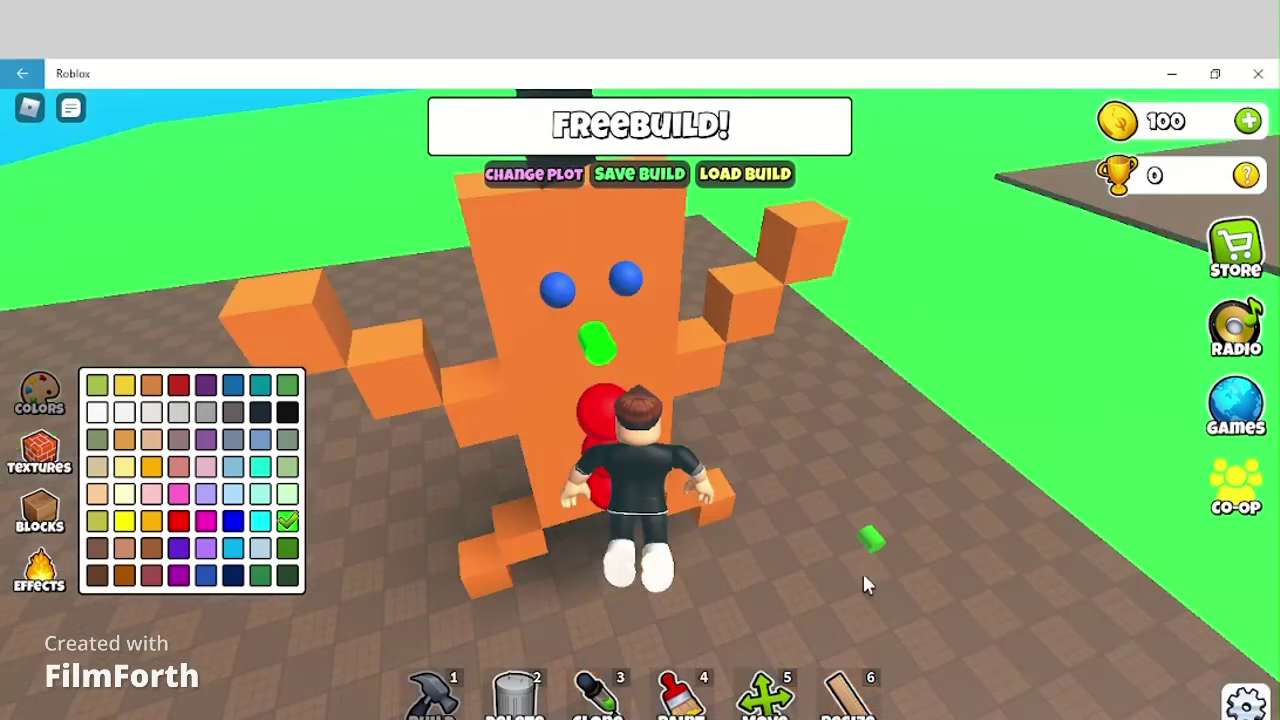